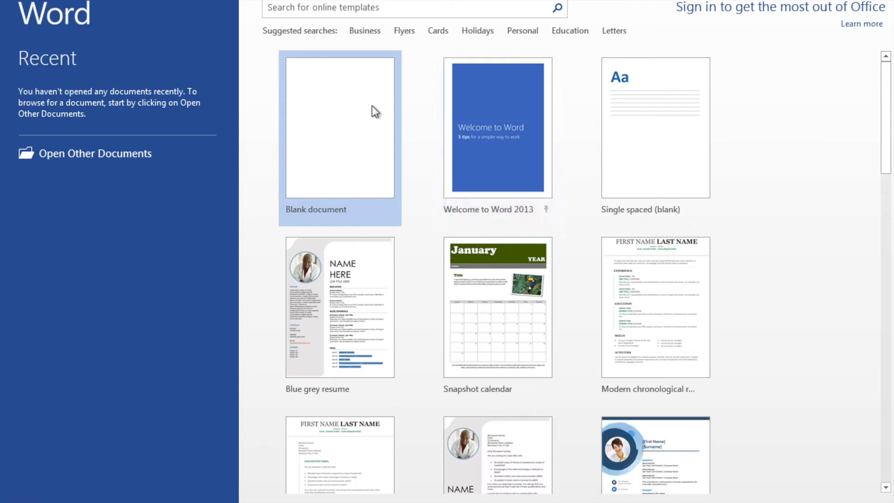
Open the Welcome to Word 2013 template document.
left_click(503, 165)
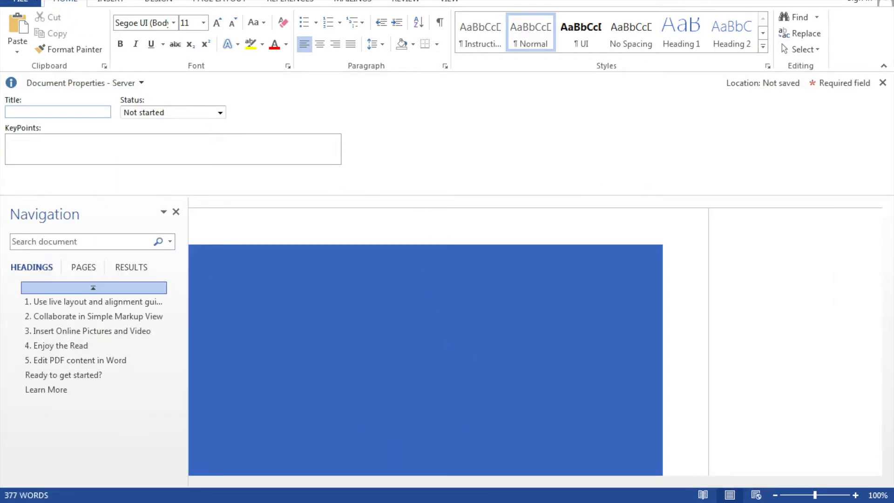
left_click(9, 0)
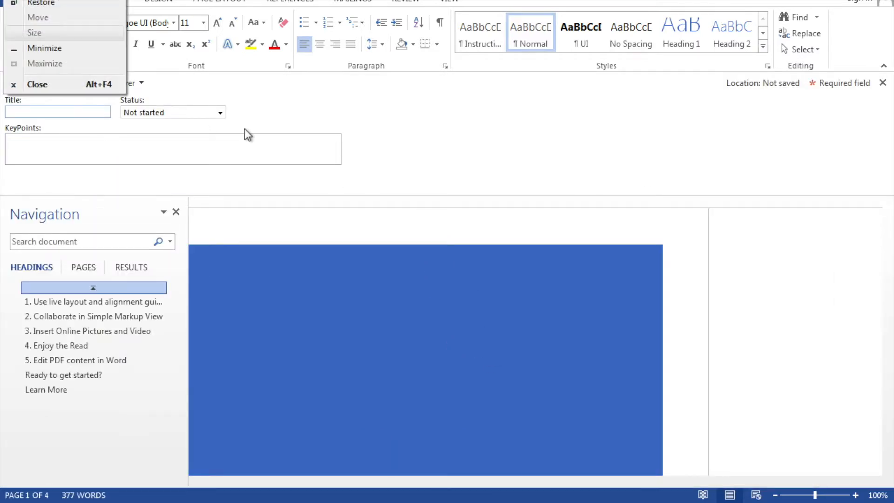
left_click(336, 181)
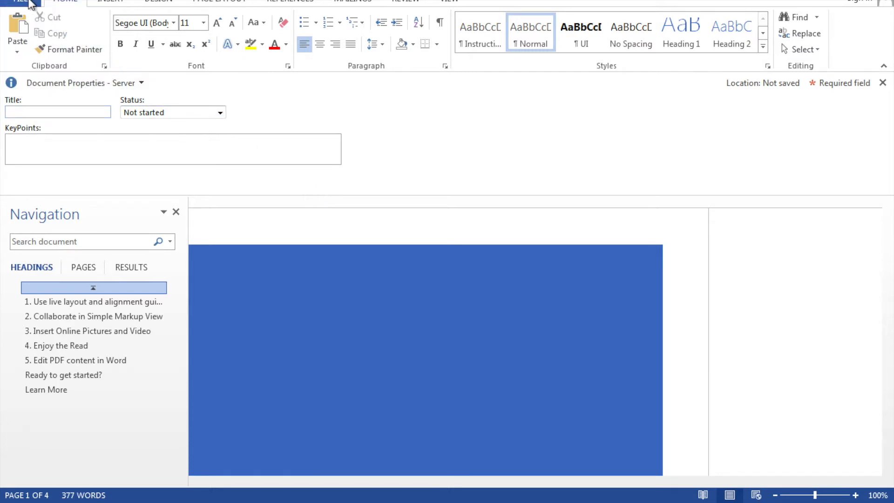
Browse the new-document templates, including the Business category, and return to the template home.
left_click(28, 2)
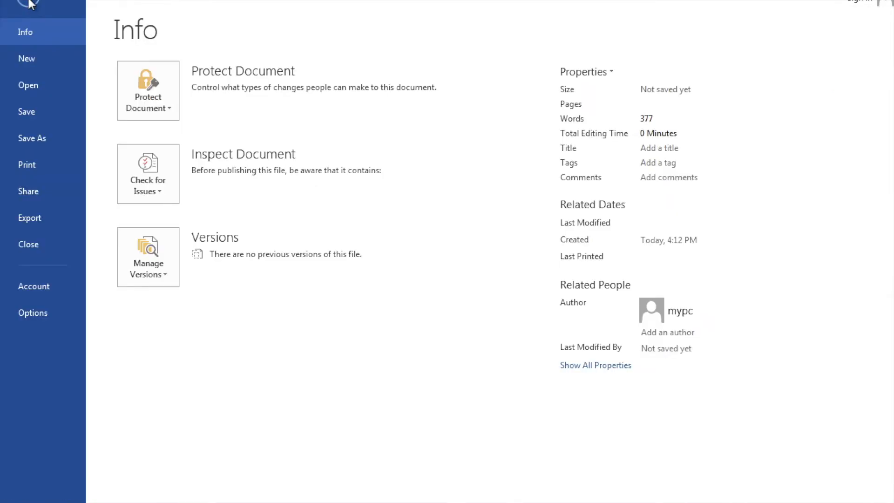
left_click(29, 57)
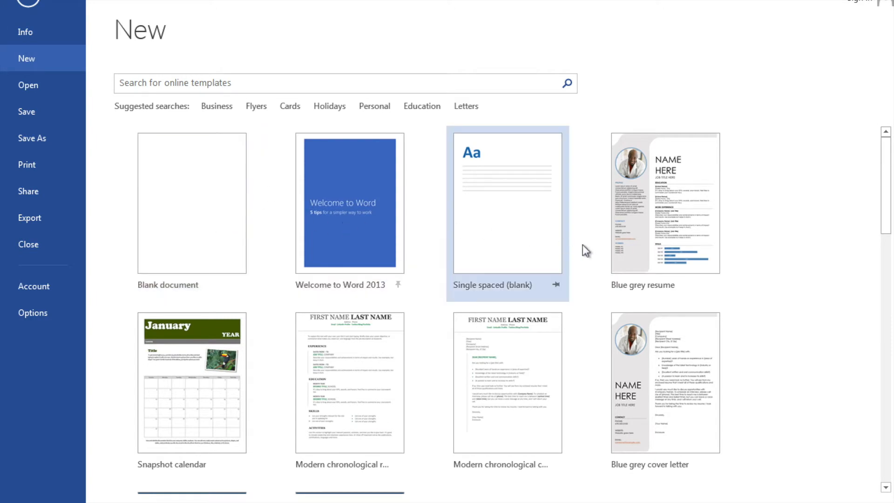
scroll(590, 249, "down", 2)
scroll(593, 251, "up", 1)
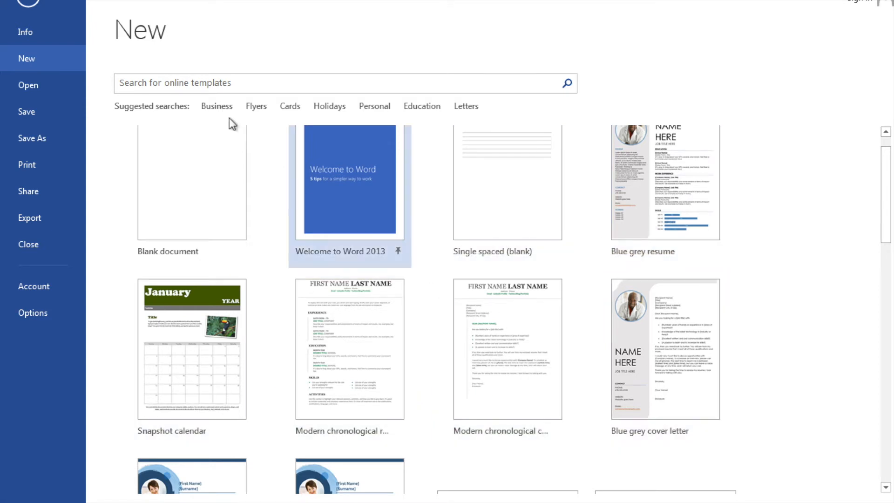
left_click(217, 107)
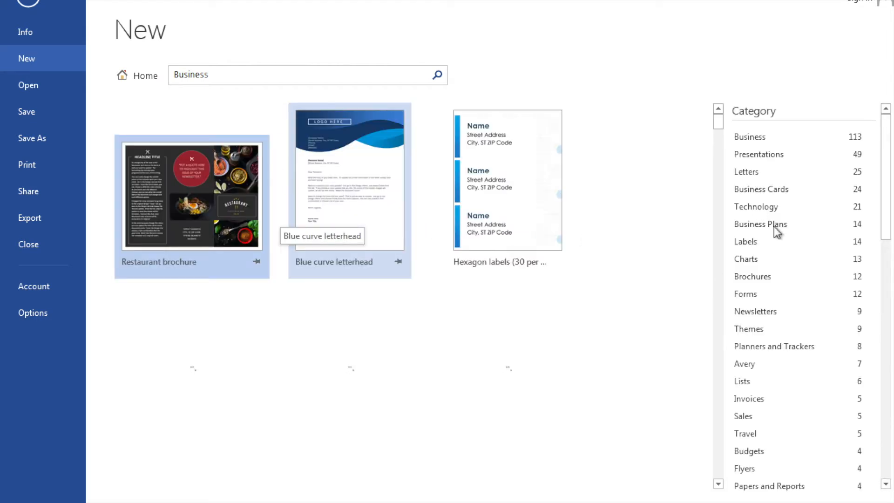
left_click(148, 76)
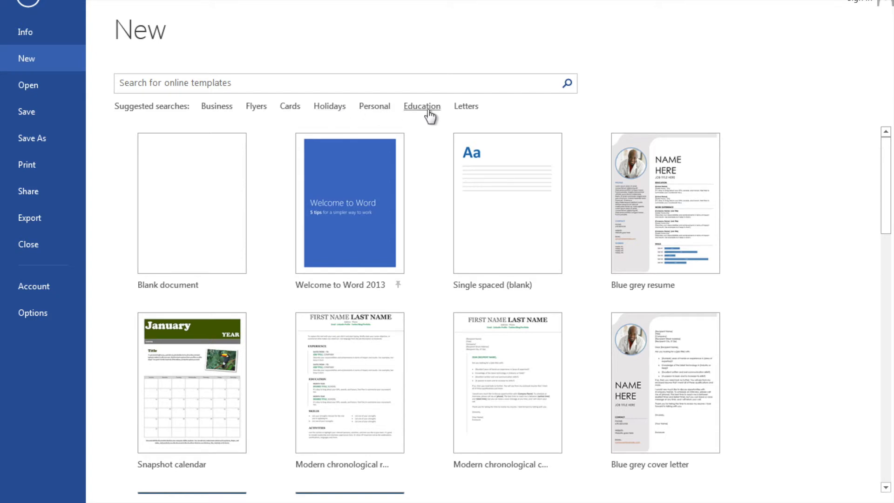
Create a blank document and close the navigation pane.
left_click(210, 184)
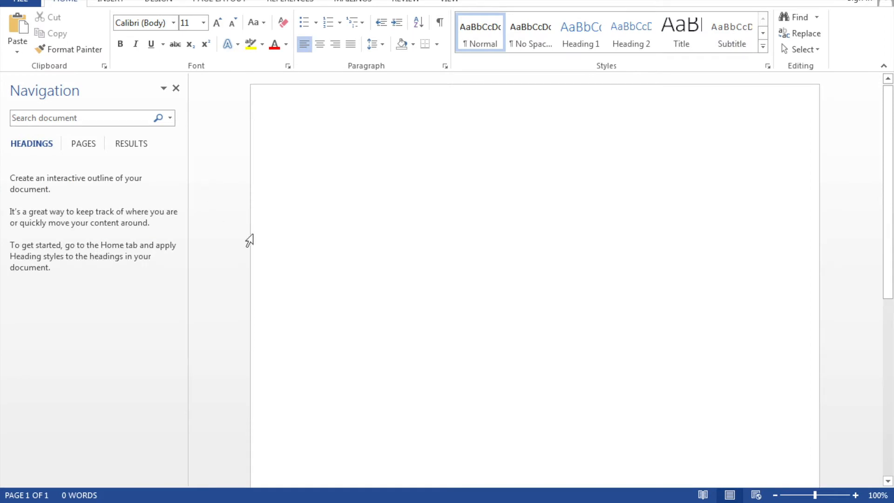
left_click(177, 90)
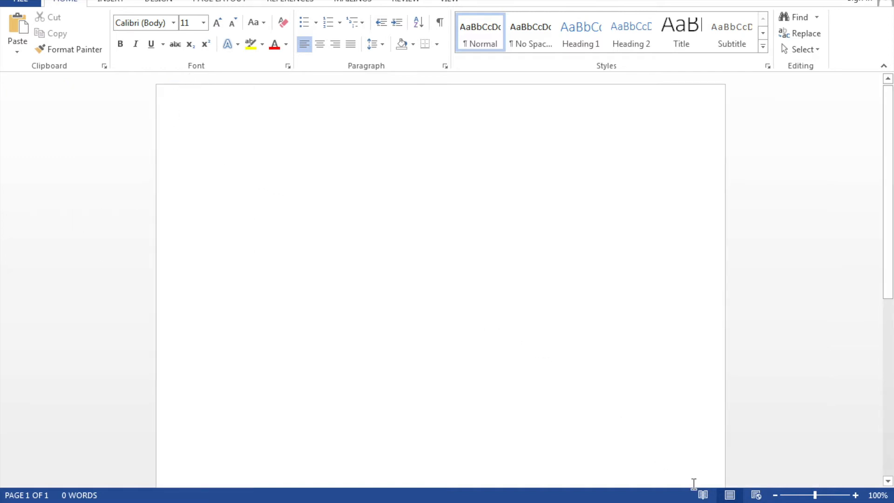
left_click_drag(814, 499, 817, 499)
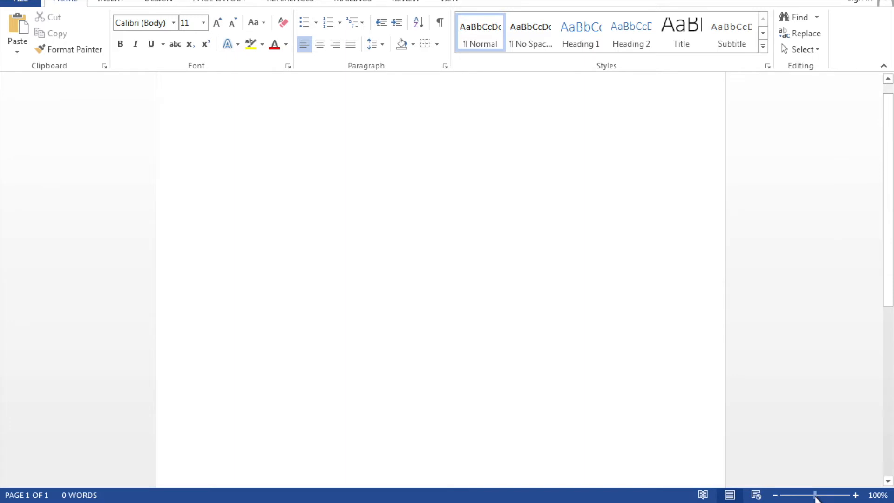
scroll(708, 375, "up", 1)
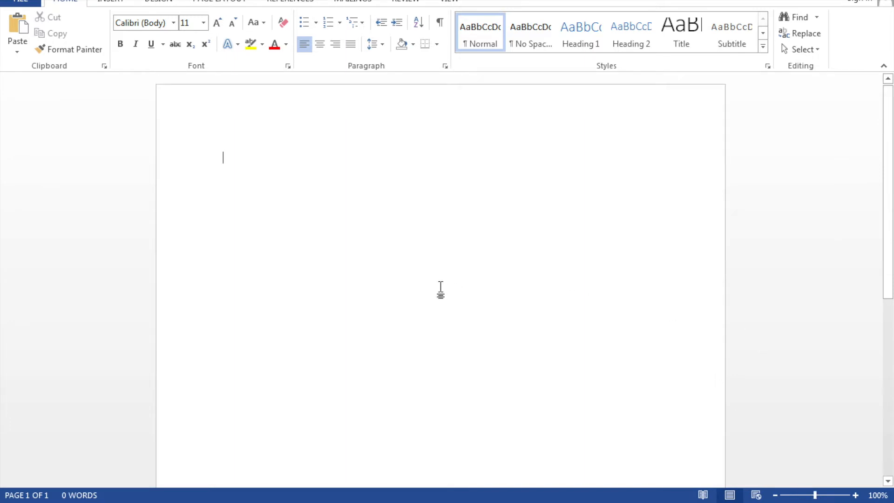
Type a Name line and an Age line, each followed by a long row of underscores.
type("n")
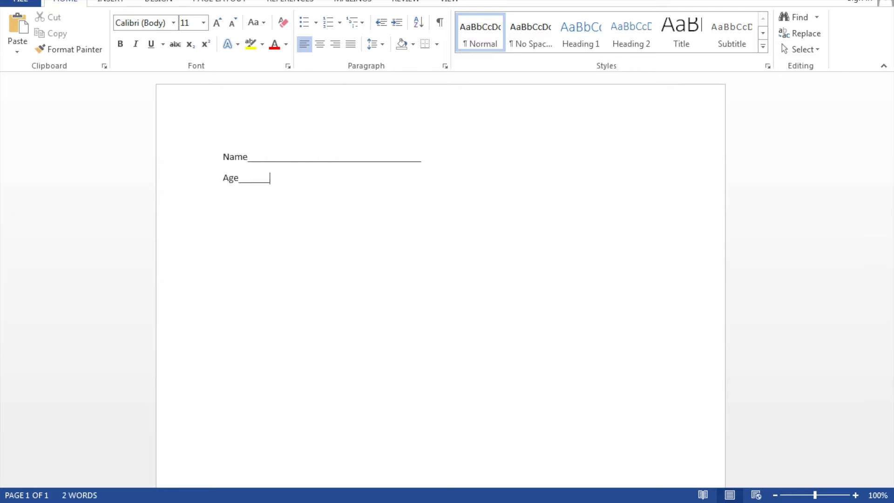
type("____________________________________________________")
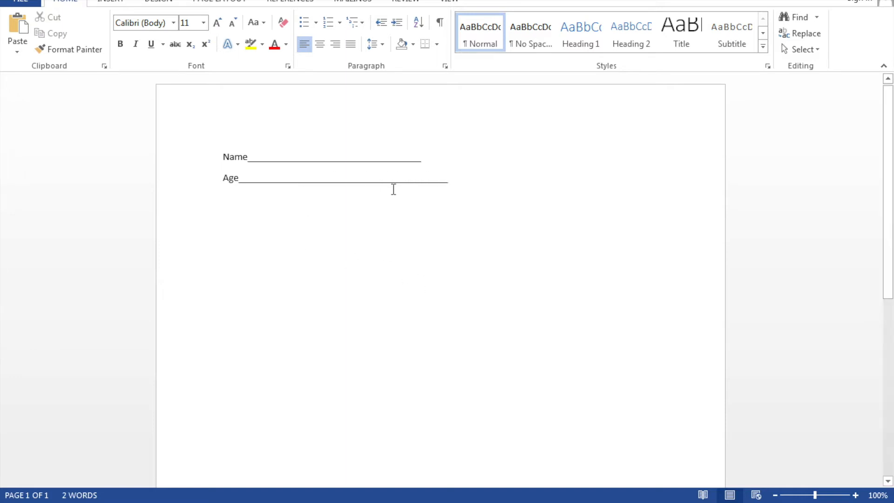
Format the Age line as italic, underlined and bold with yellow highlighting.
left_click_drag(411, 171, 232, 187)
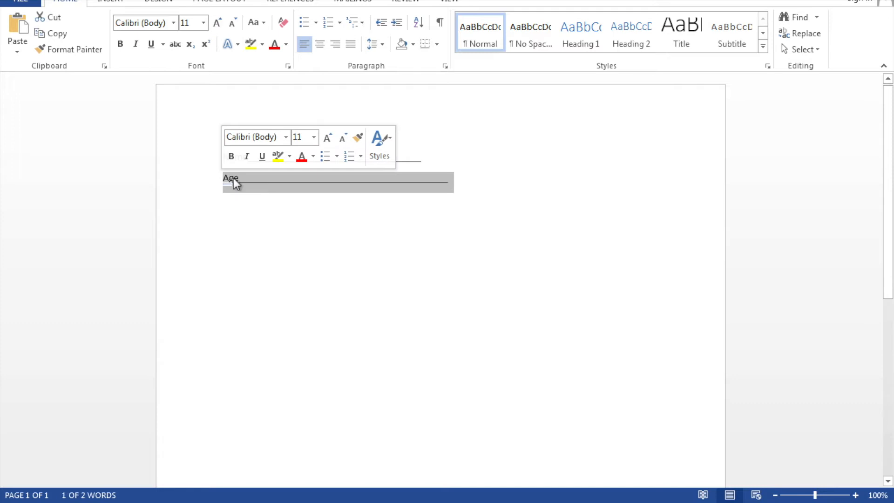
left_click(247, 158)
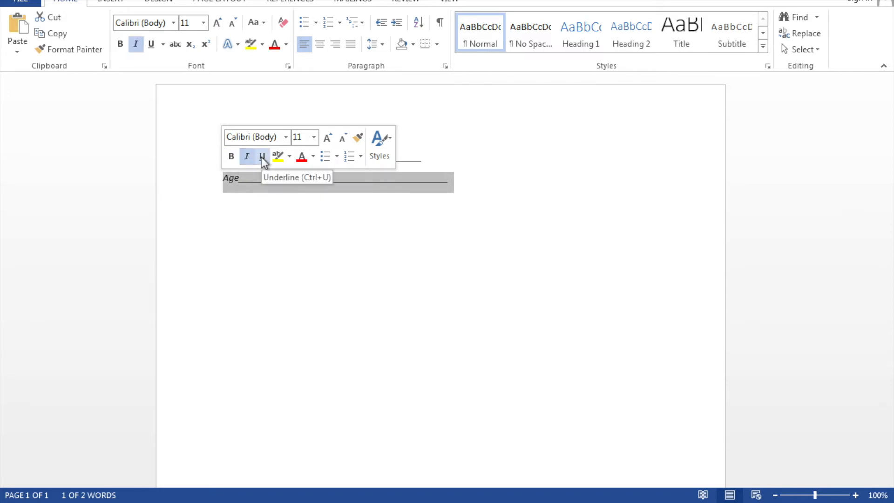
left_click(261, 157)
left_click(232, 157)
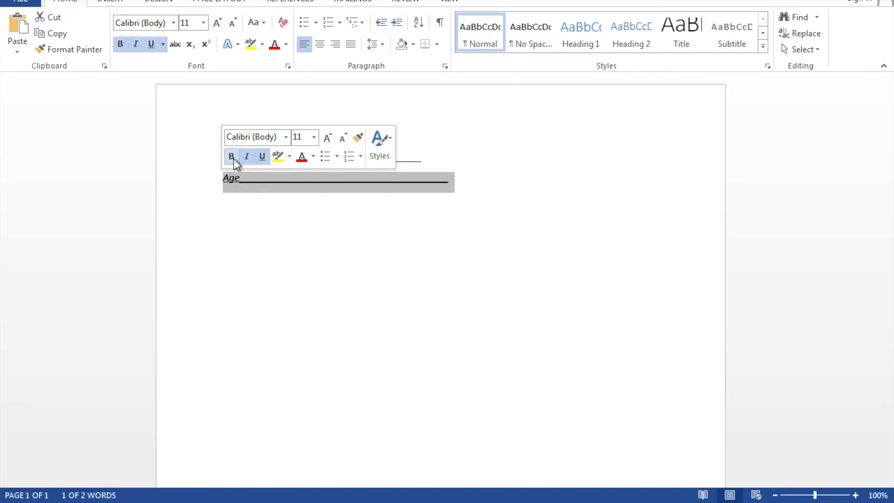
left_click(279, 157)
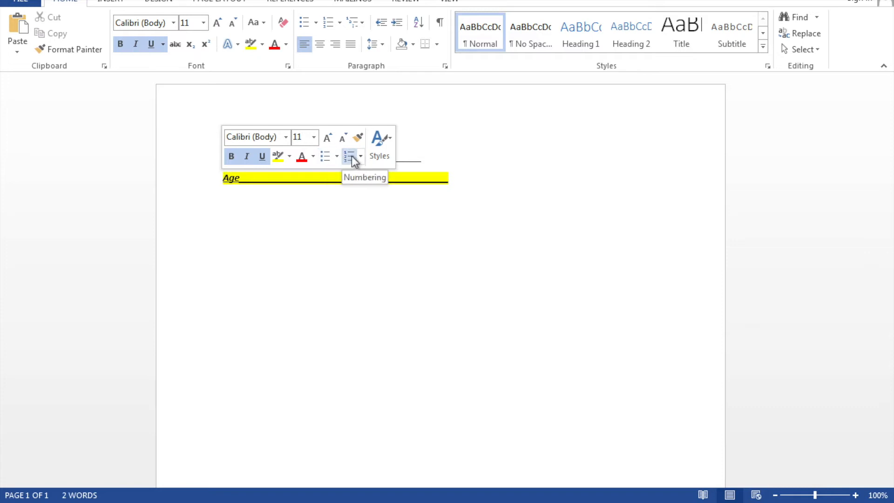
Set the Age line's font size to 20 and center it on the page.
left_click(314, 138)
left_click(306, 260)
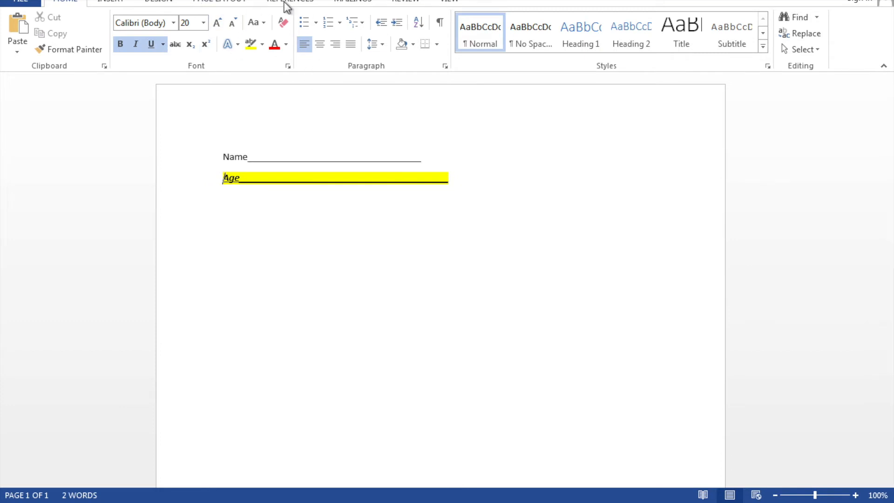
left_click(327, 44)
left_click(336, 45)
left_click(351, 46)
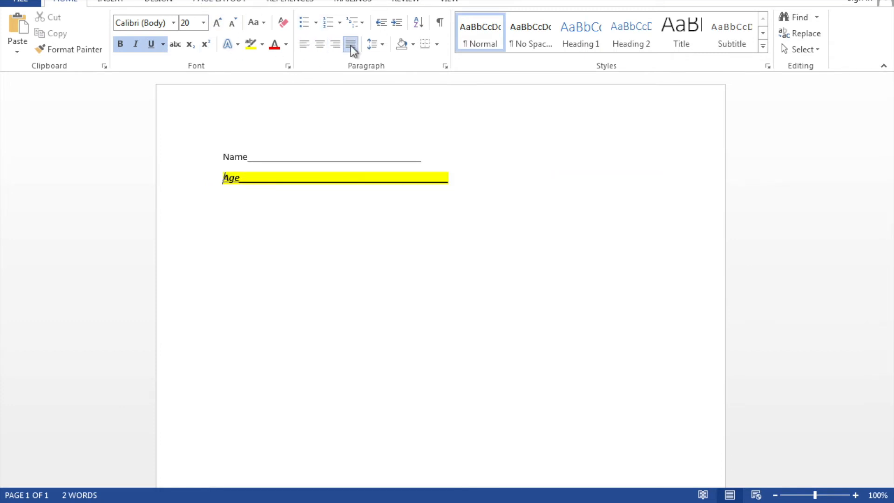
left_click(324, 46)
left_click(335, 46)
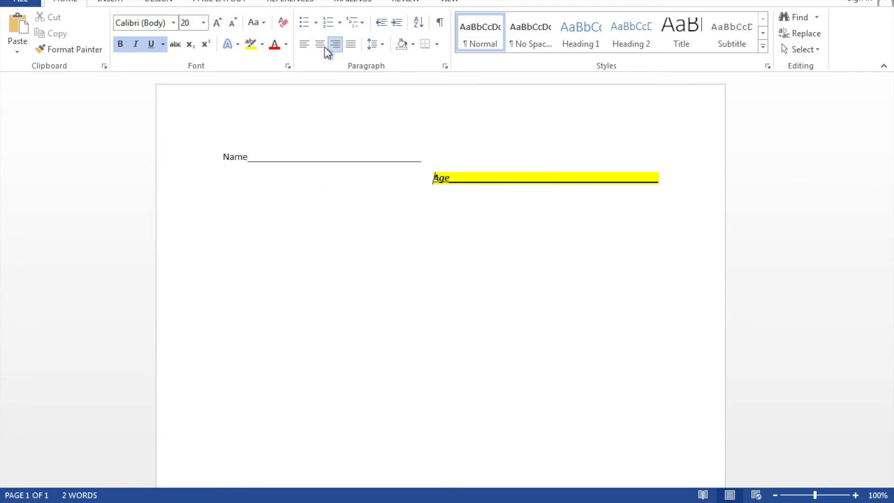
left_click(306, 46)
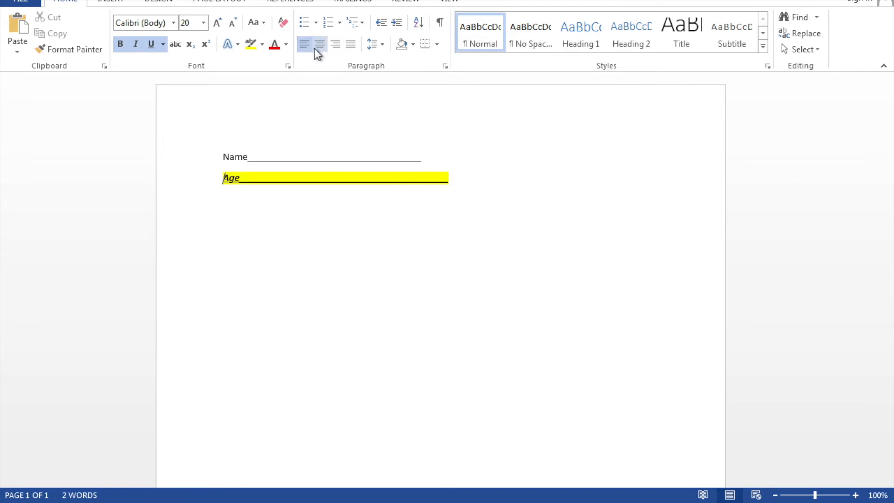
left_click(320, 45)
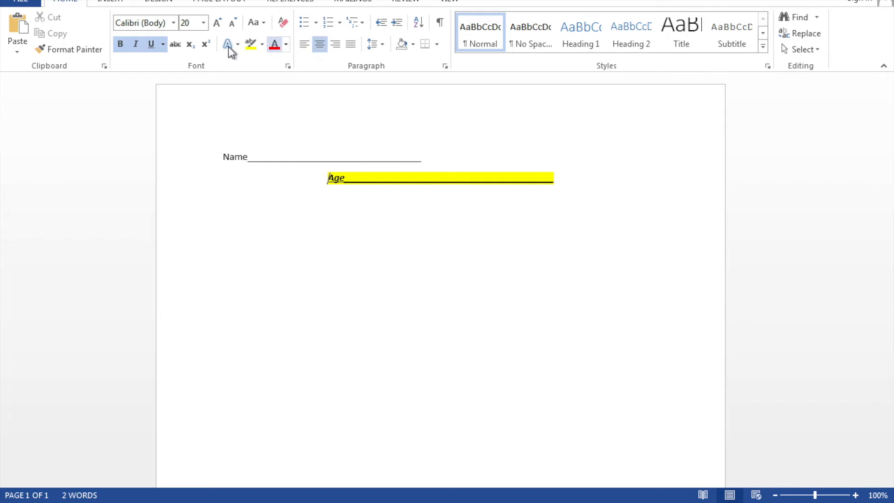
Change the Age line's font to AngsanaUPC.
left_click(173, 23)
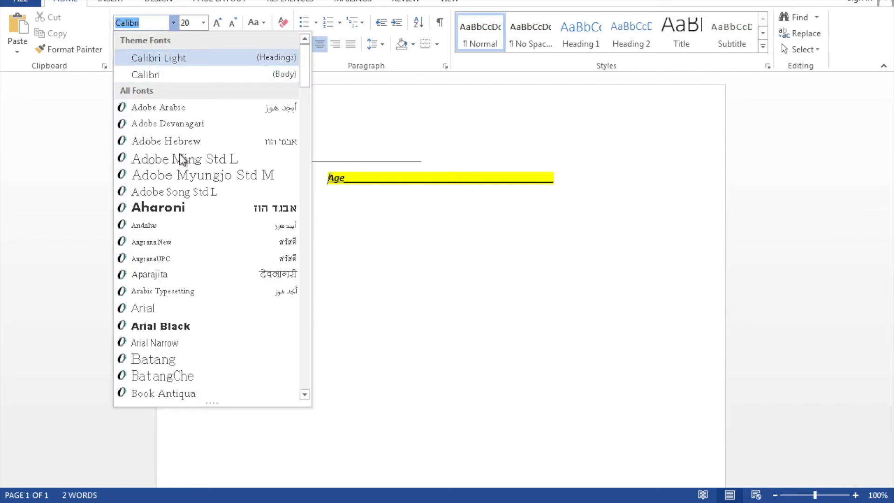
left_click(186, 209)
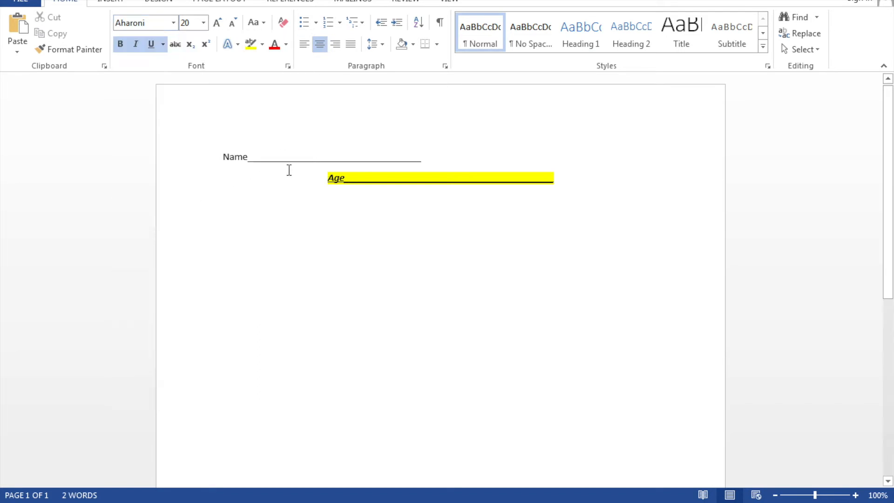
left_click_drag(328, 179, 546, 178)
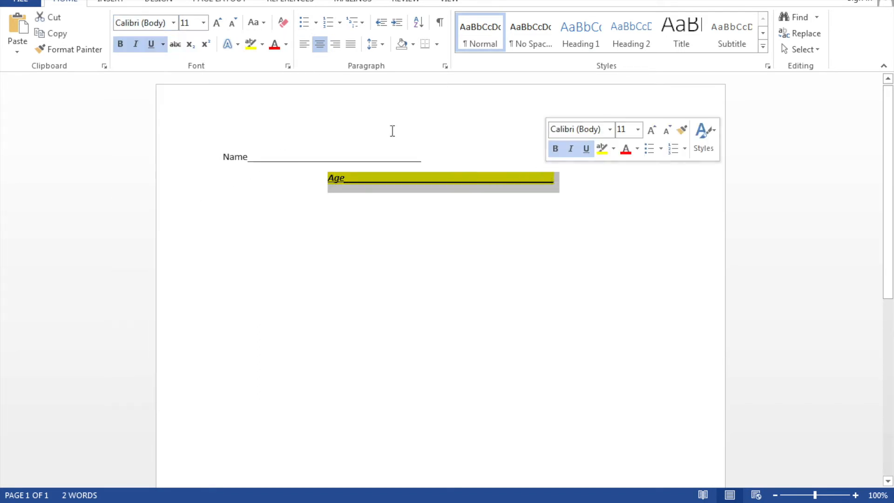
left_click(172, 24)
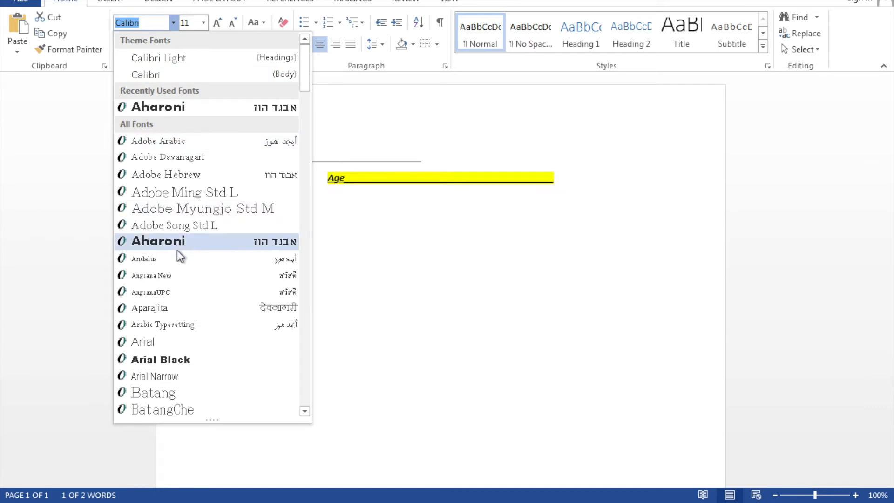
left_click(179, 293)
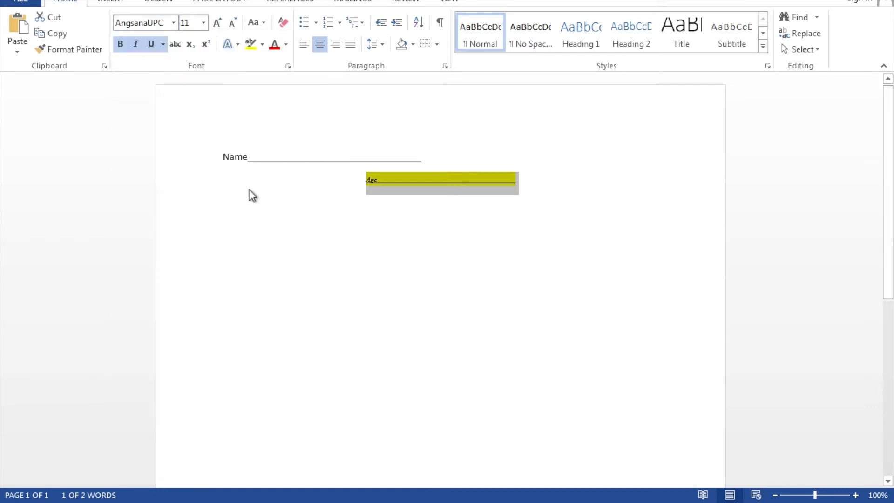
left_click(326, 176)
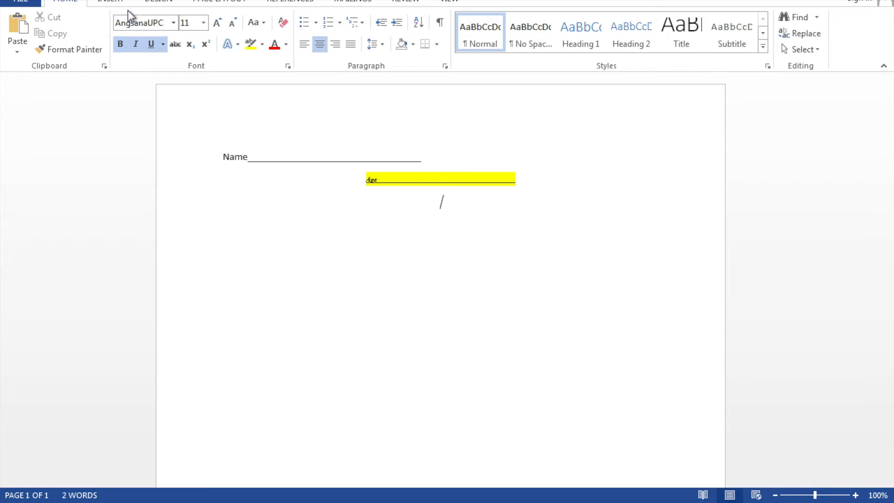
Draw a rectangle about 1.85" wide and 0.57" high below the Age line.
left_click(117, 3)
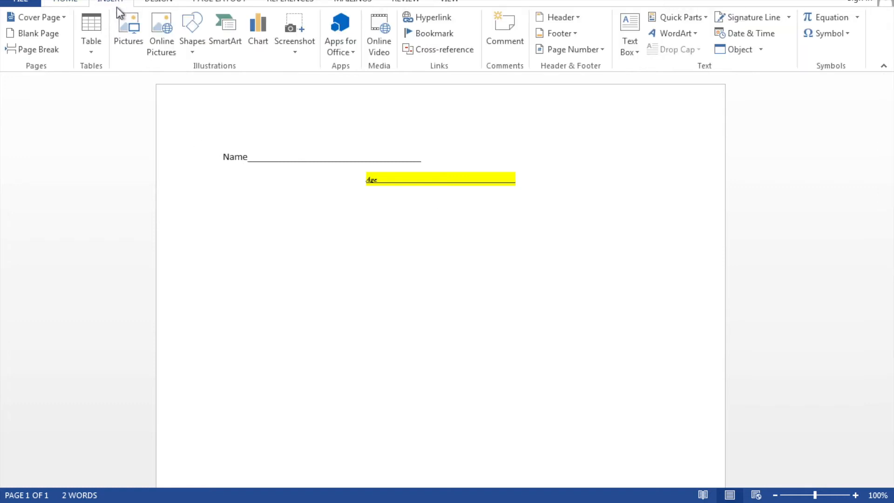
left_click(188, 44)
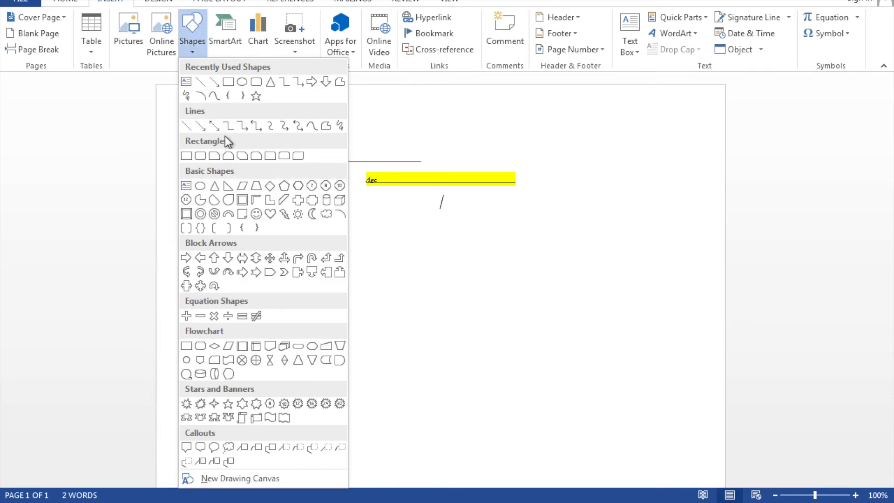
left_click(228, 83)
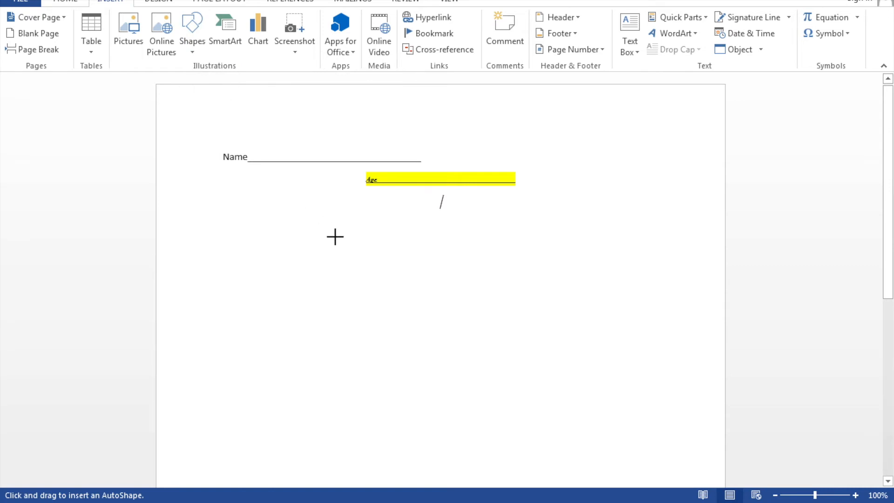
left_click_drag(357, 227, 481, 264)
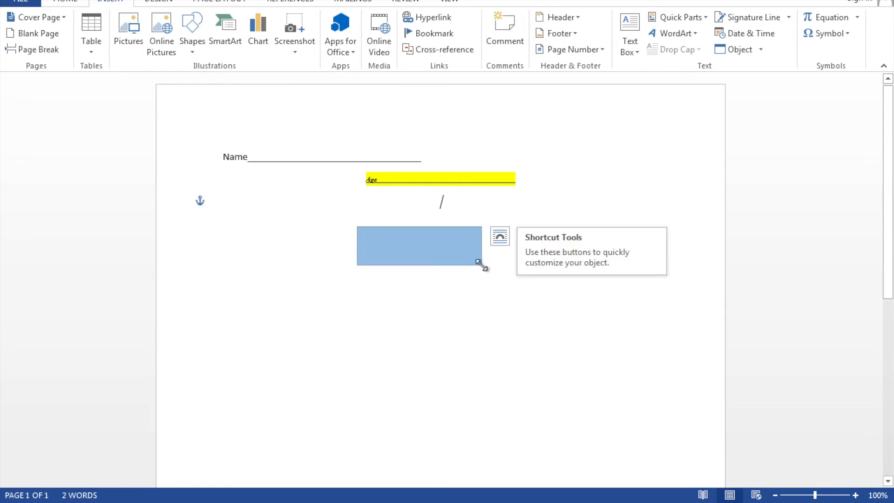
Add the text "first" inside the blue rectangle.
right_click(435, 251)
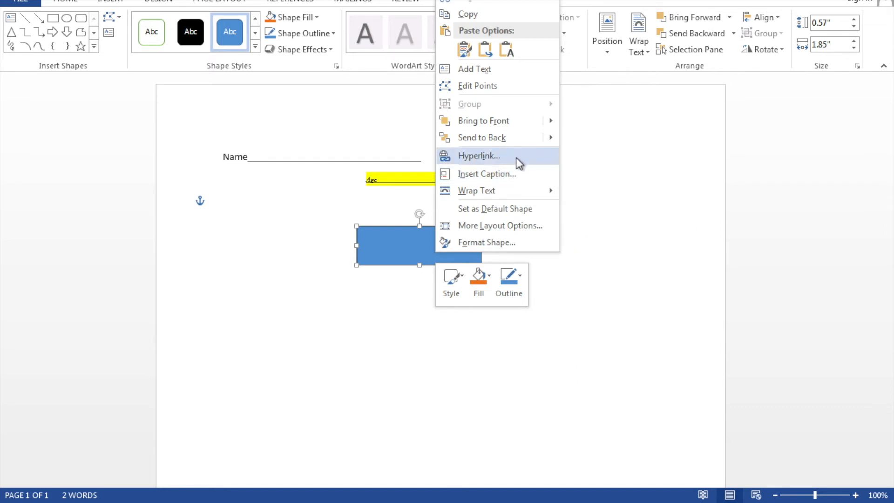
left_click(495, 70)
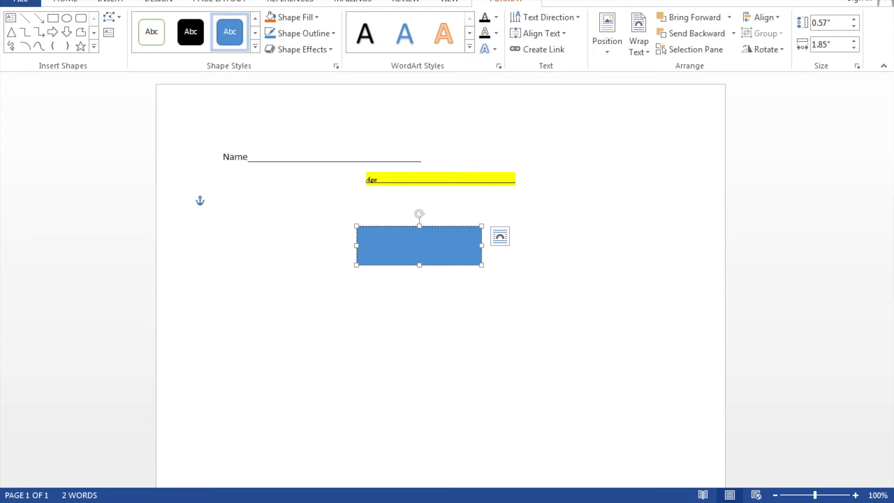
type("first")
left_click(492, 314)
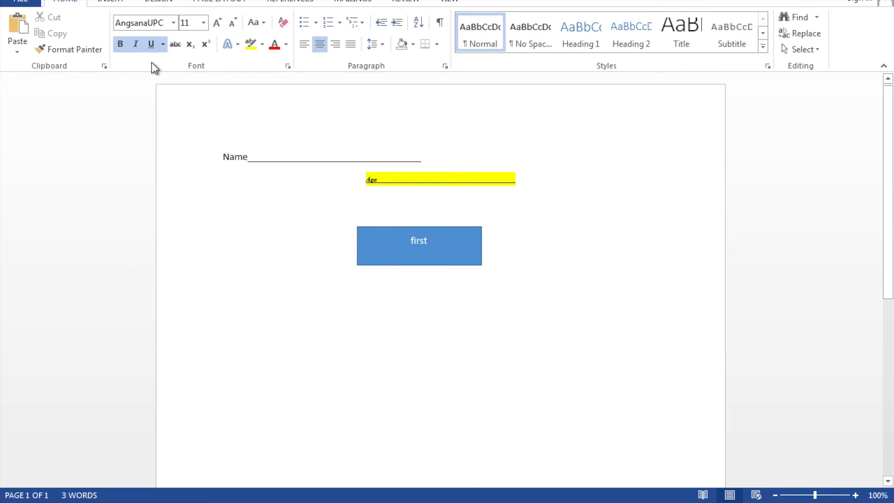
Draw a vertical arrow about 0.73" long down from the rectangle and give it the black line style.
left_click(115, 3)
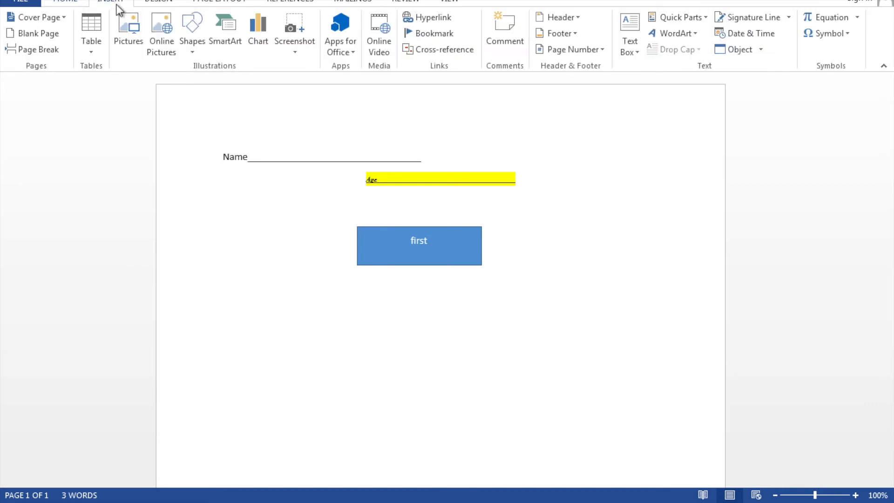
left_click(191, 39)
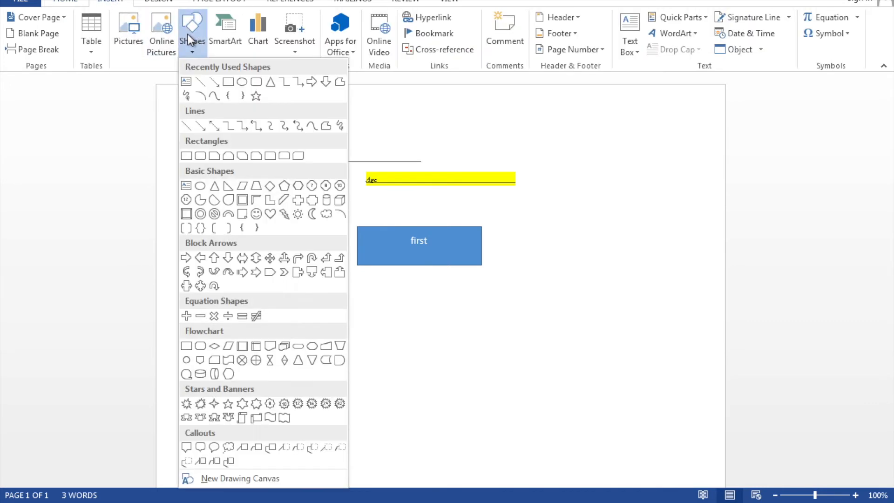
left_click(200, 125)
left_click_drag(426, 269, 426, 318)
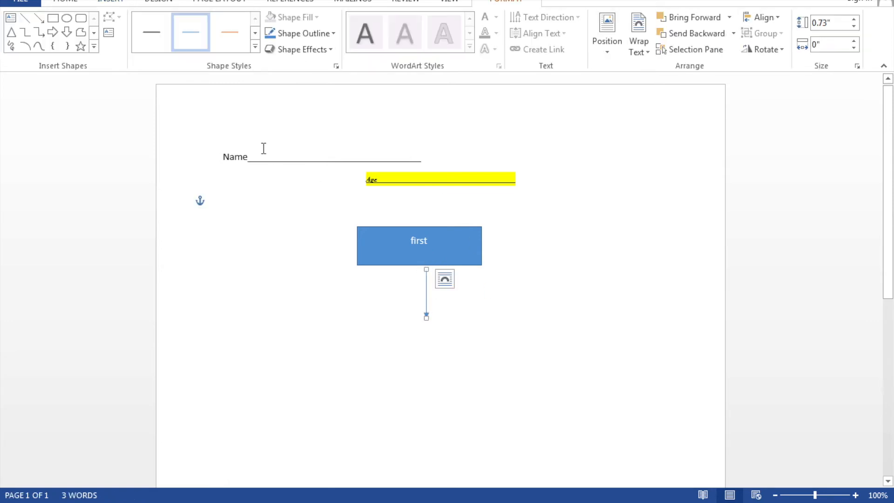
left_click(221, 40)
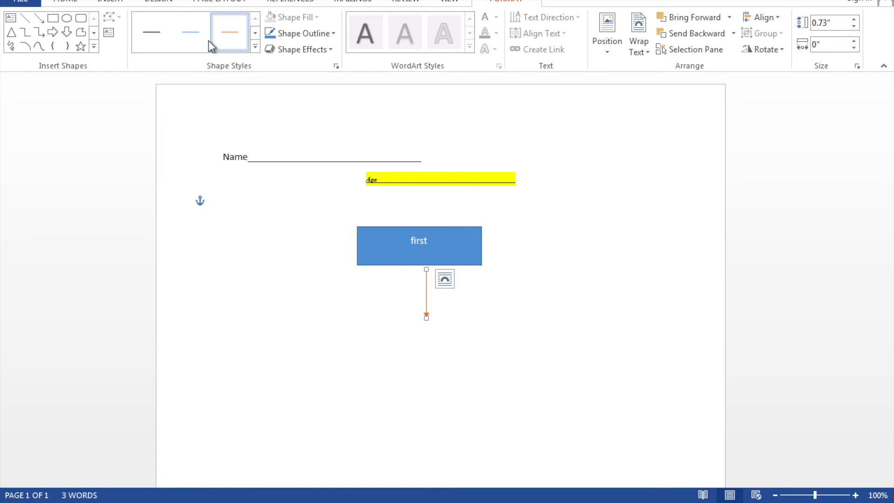
left_click(149, 43)
left_click(134, 2)
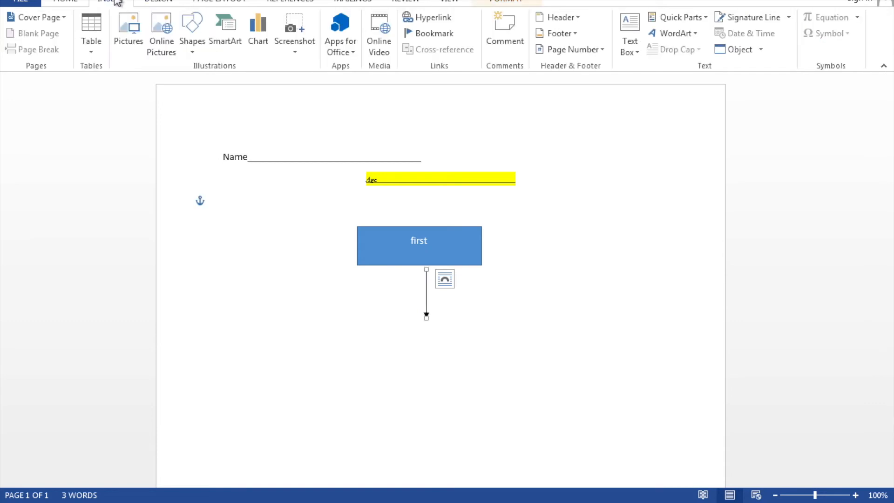
left_click(192, 33)
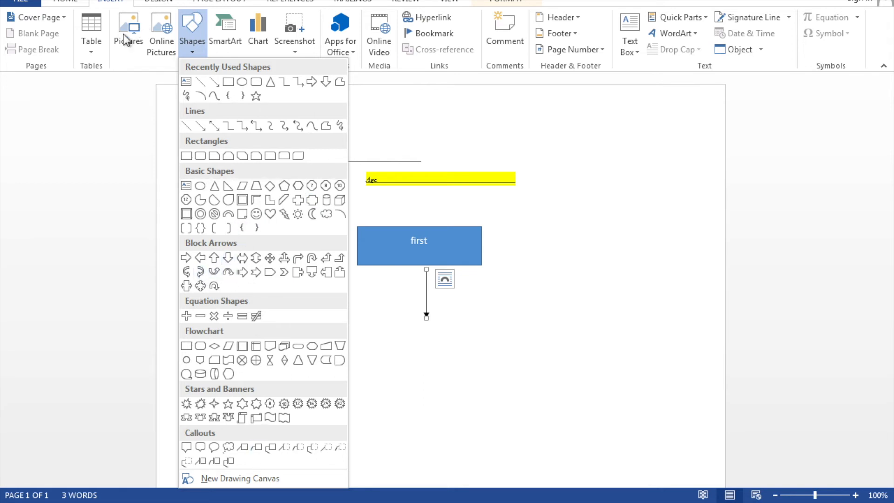
left_click(93, 43)
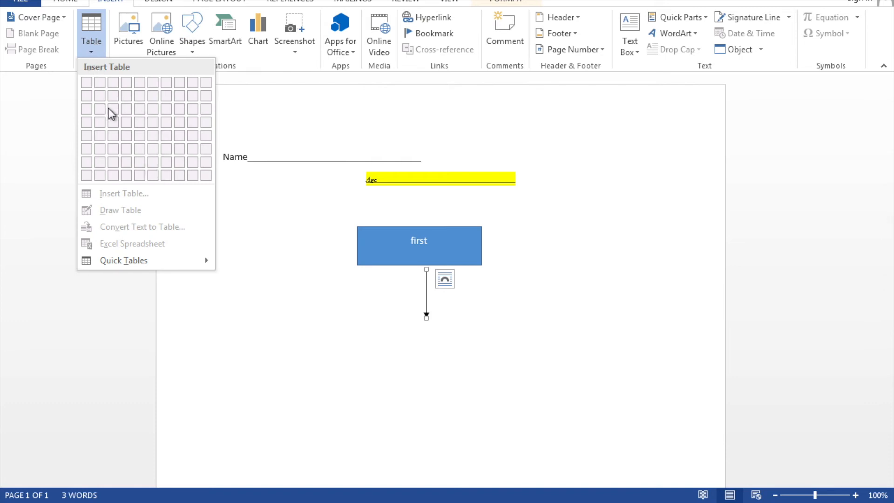
left_click(533, 388)
Insert a table of 7 columns and 6 rows below the Age line.
left_click(295, 337)
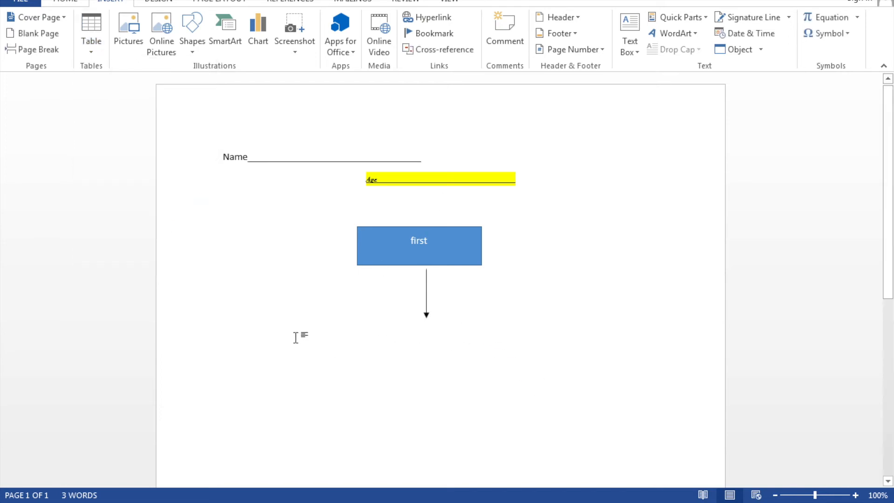
left_click(97, 27)
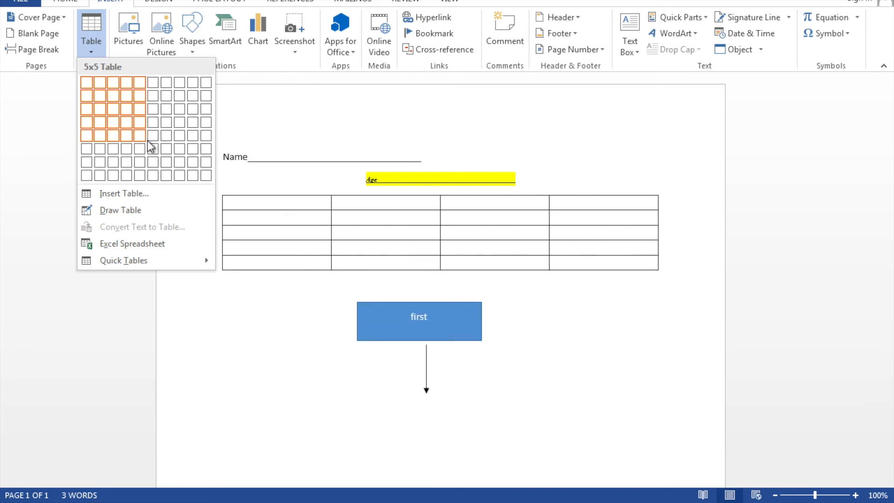
left_click(171, 155)
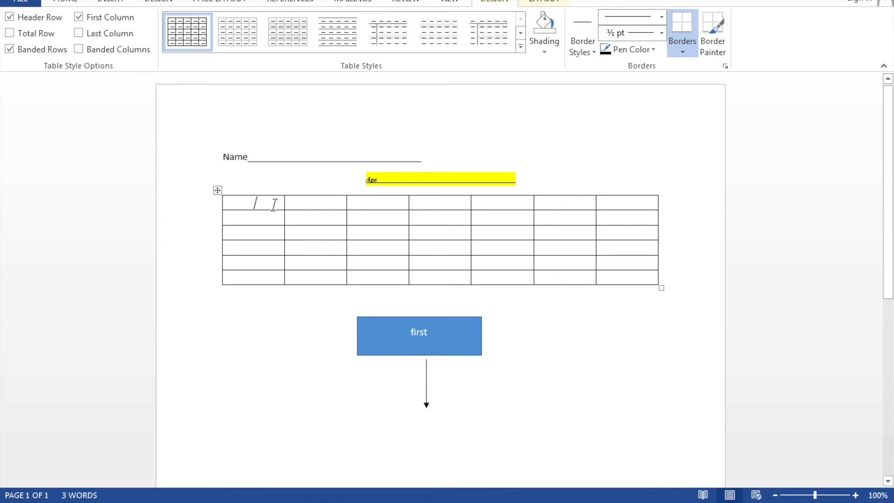
type("title")
key("BackSpace")
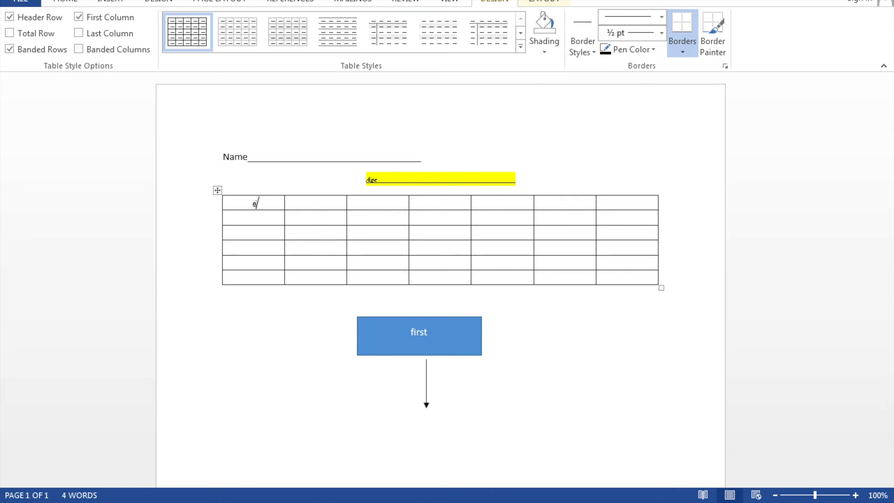
type("ti")
key("BackSpace")
key("BackSpace")
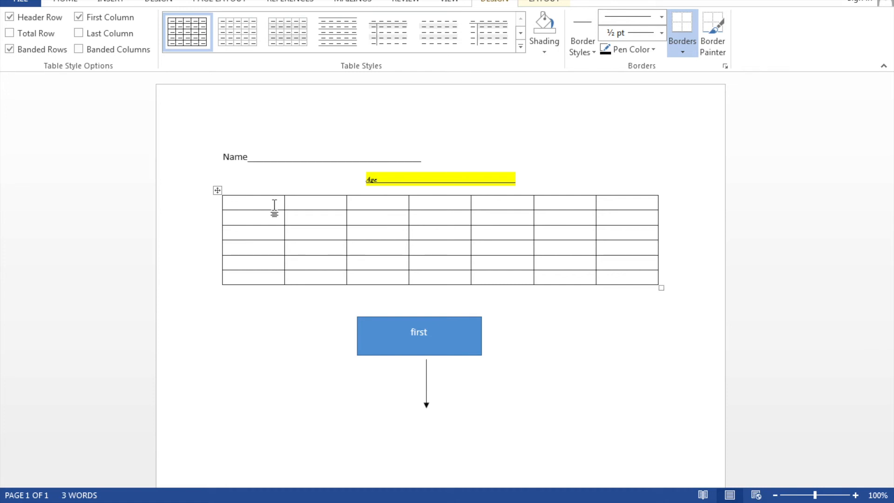
Set the font of the table's first cell to Times New Roman.
left_click(265, 325)
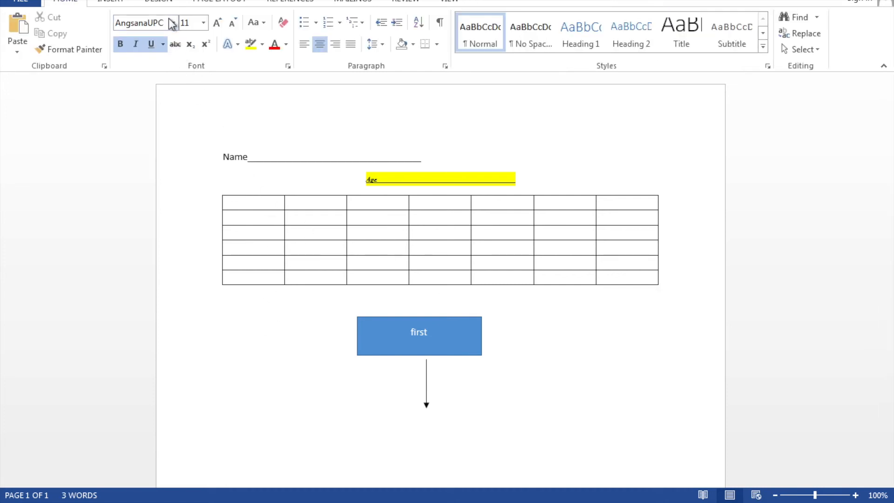
left_click(245, 204)
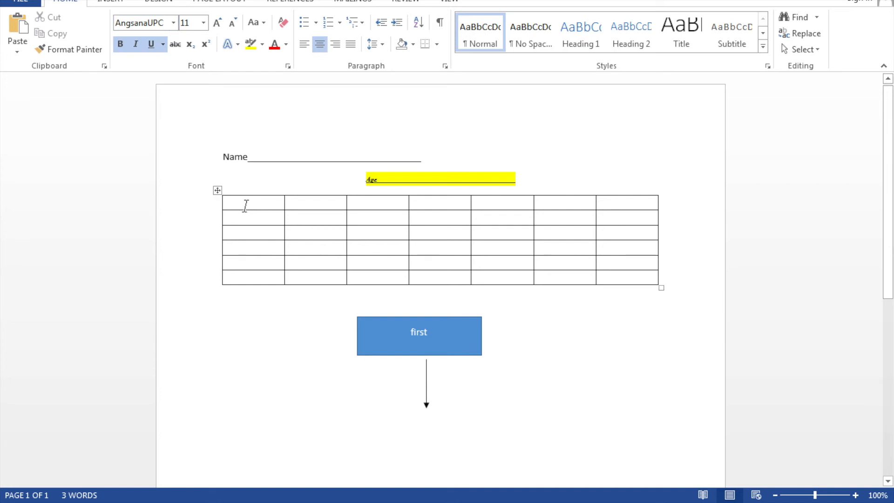
left_click(174, 23)
type("Times New Ro")
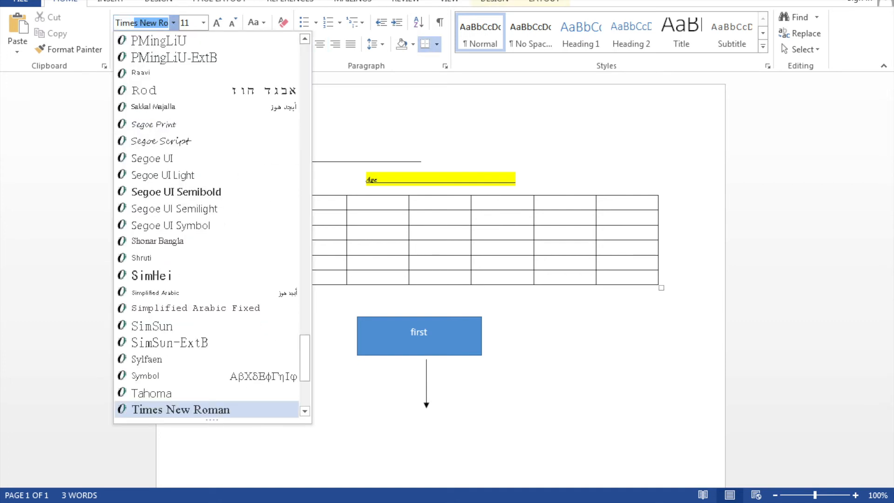
key("Return")
Enter the column headers Title, Description and remark in the first row of the table.
type("title")
key("Tab")
type("descri")
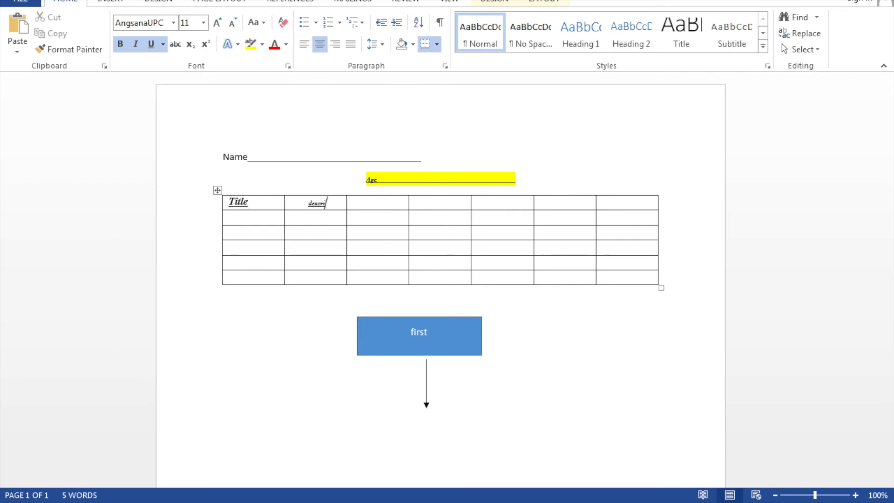
type("ption ")
type("remark")
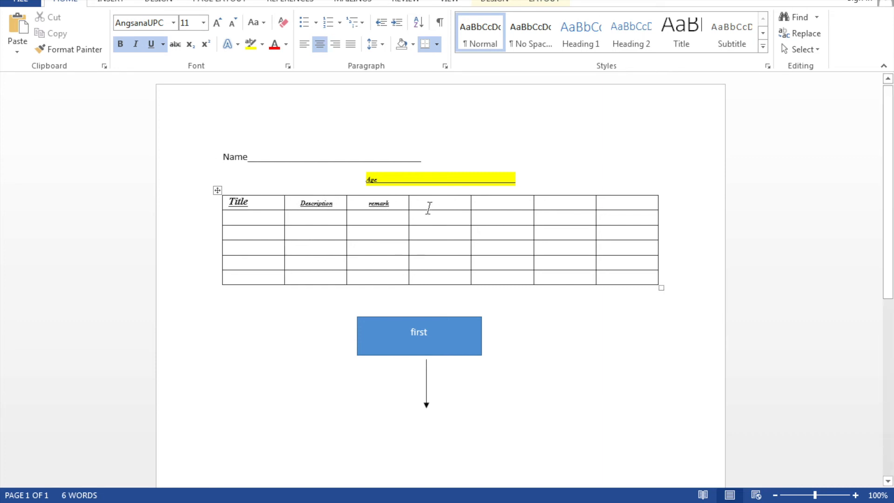
Delete the four empty rightmost columns of the table.
left_click_drag(444, 202, 610, 270)
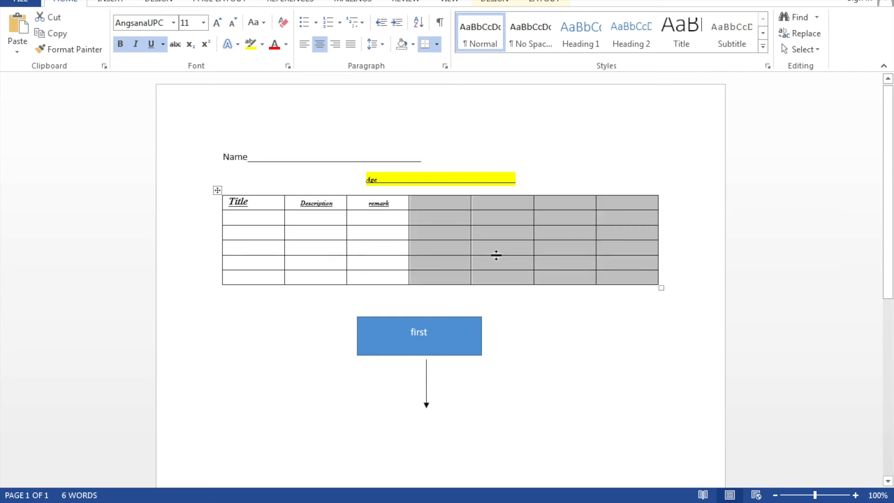
right_click(496, 256)
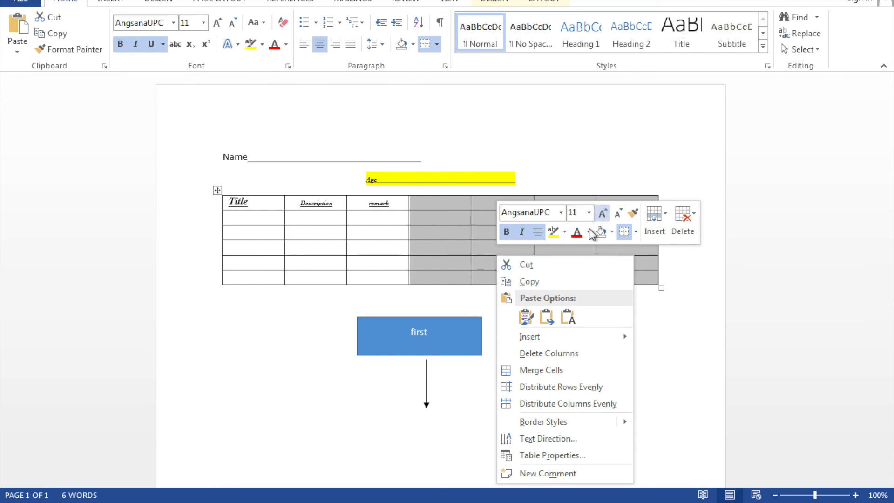
left_click(563, 354)
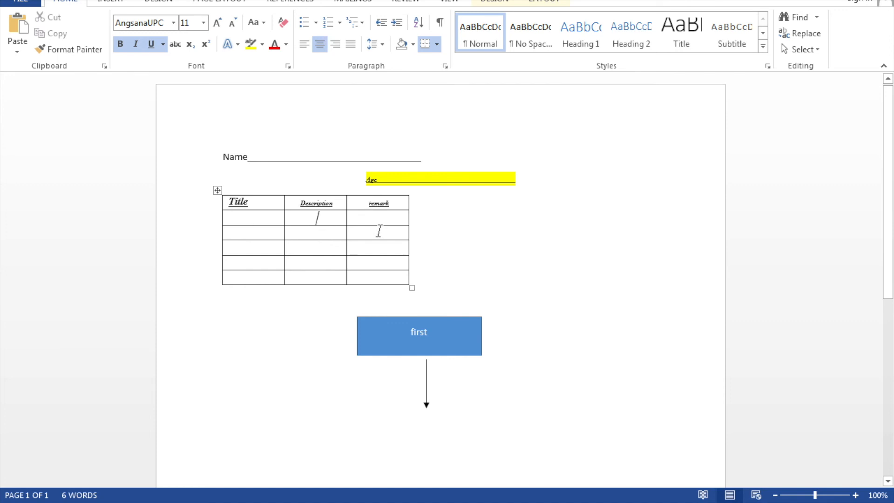
Add one more row at the end of the table.
key("Tab")
key("Tab")
key("Tab")
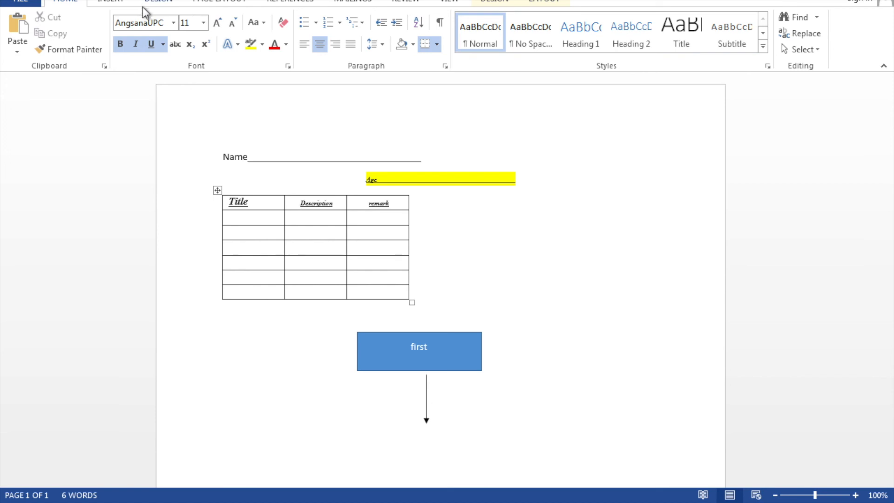
Insert WordArt in the first style with the text "testing" below the table.
left_click(112, 5)
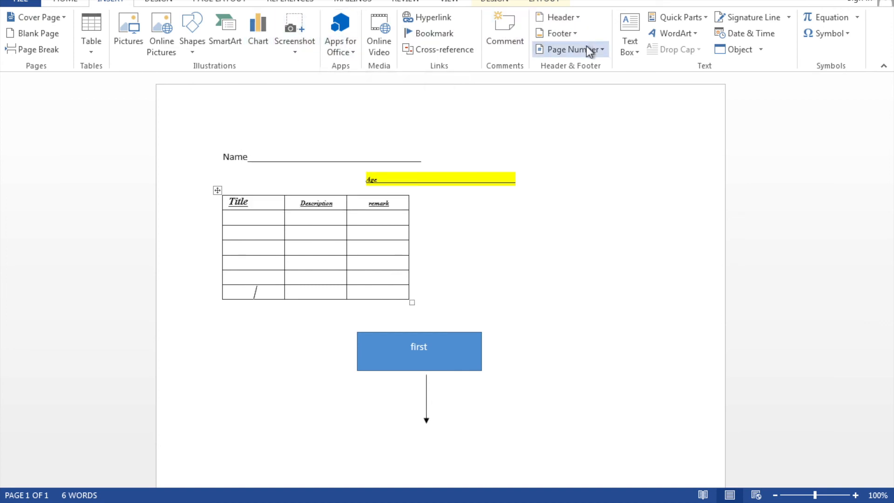
left_click(680, 37)
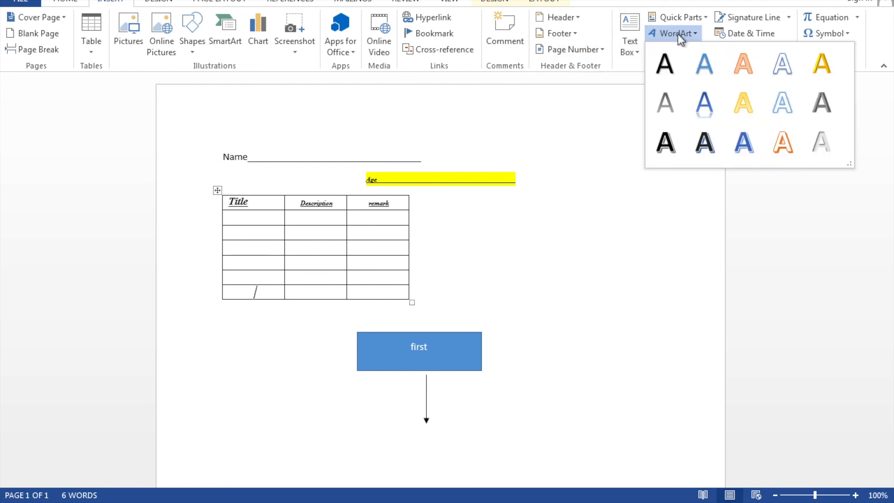
left_click(665, 65)
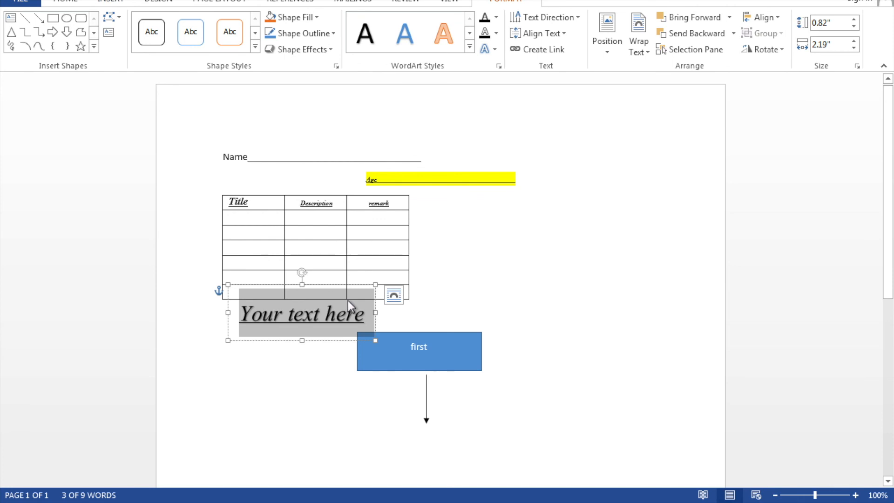
type("testing")
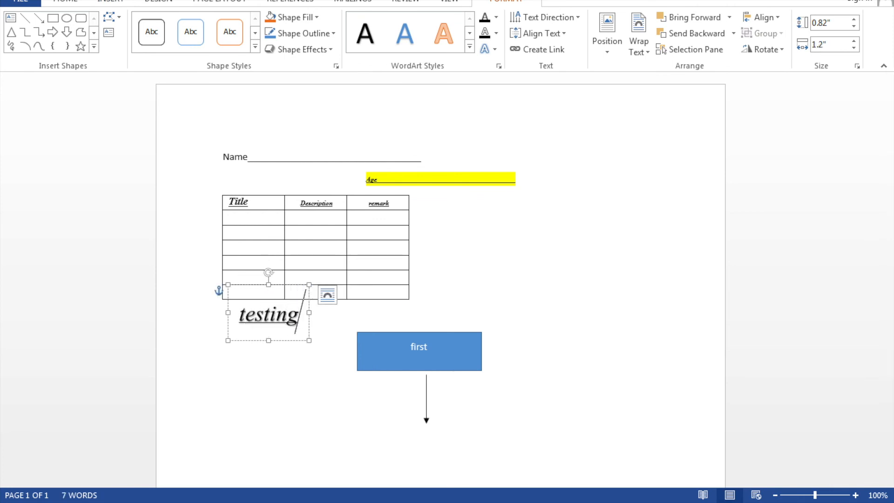
left_click(531, 304)
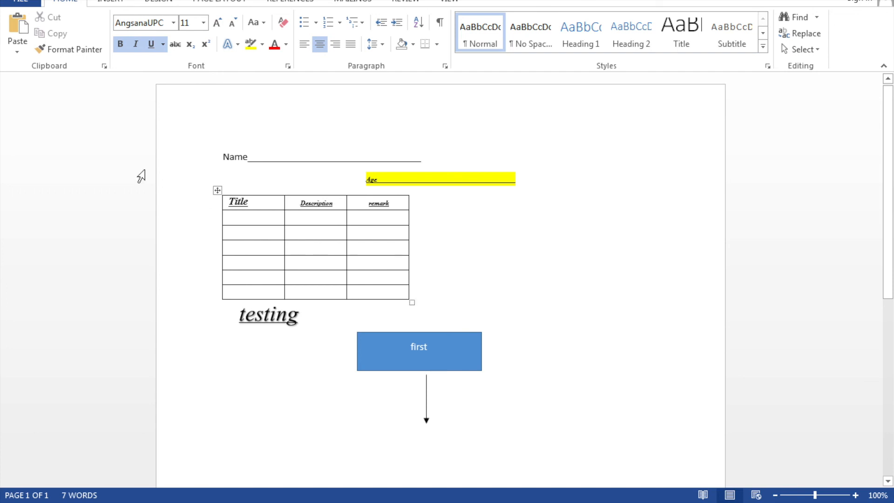
Save the document to the Desktop as mydocument.
left_click(21, 3)
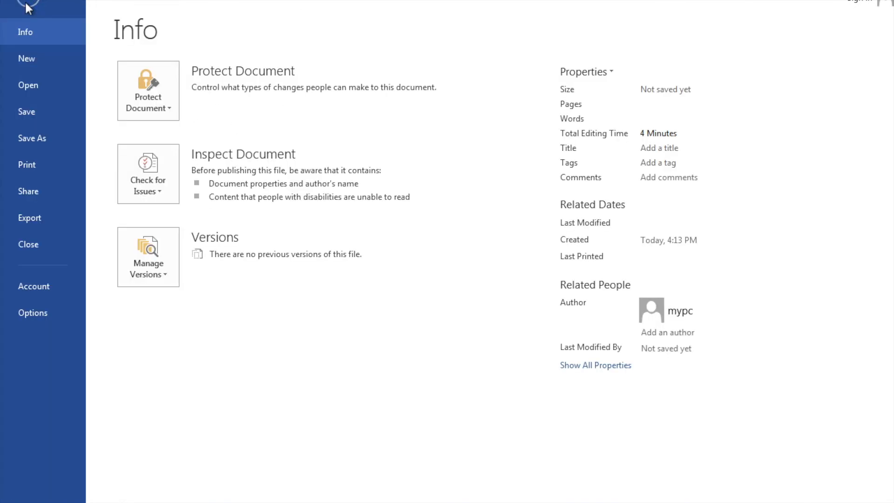
left_click(42, 144)
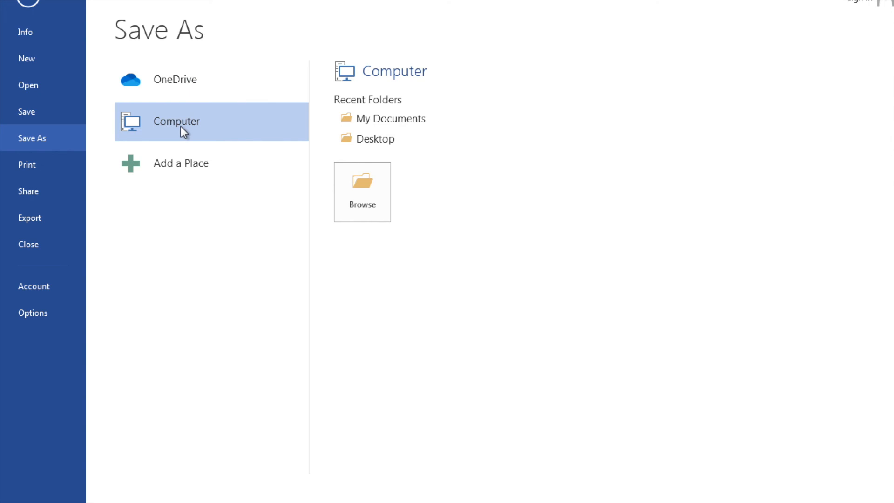
left_click(391, 140)
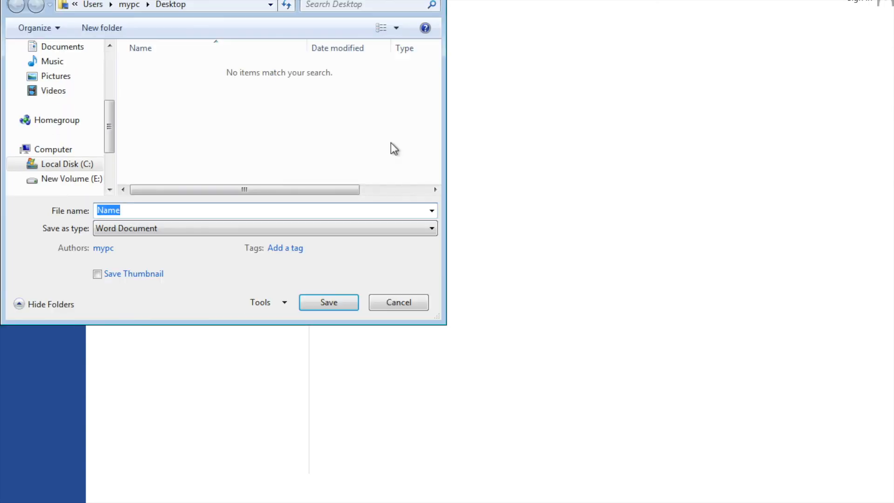
type("mydocument")
key("Return")
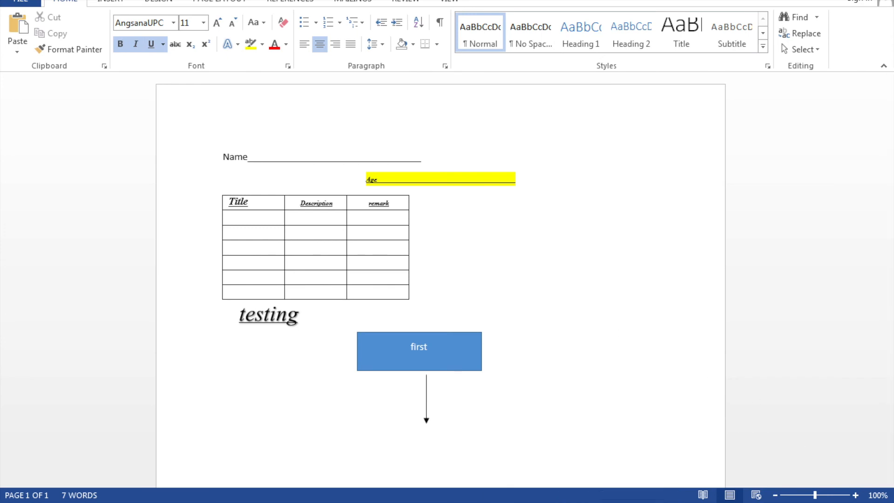
Show the desktop and select the saved mydocument file.
left_click(890, 497)
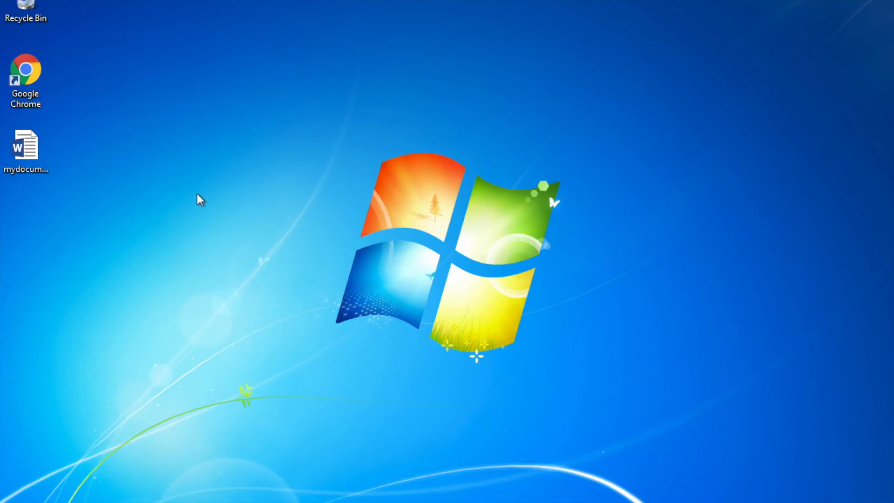
left_click(12, 158)
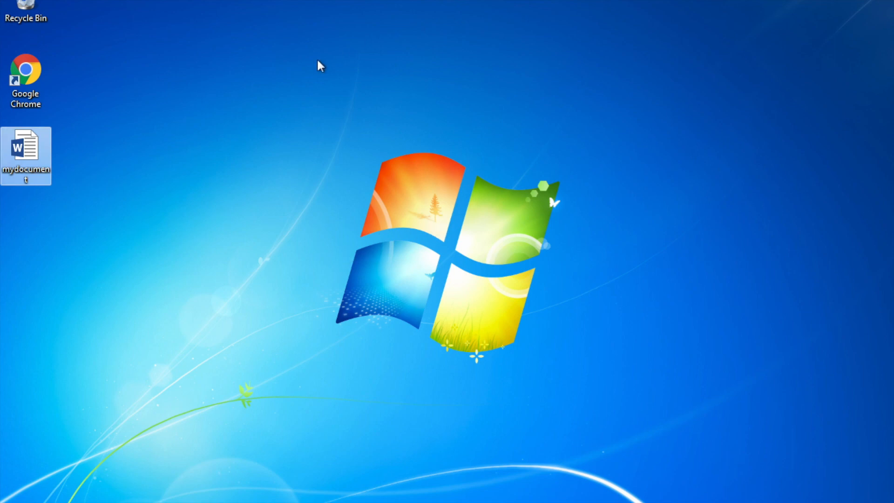
mouse_move(446, 498)
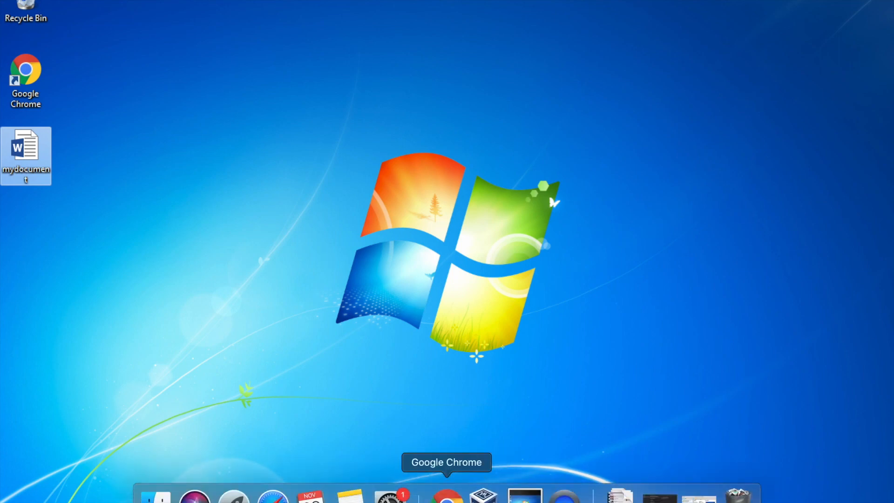